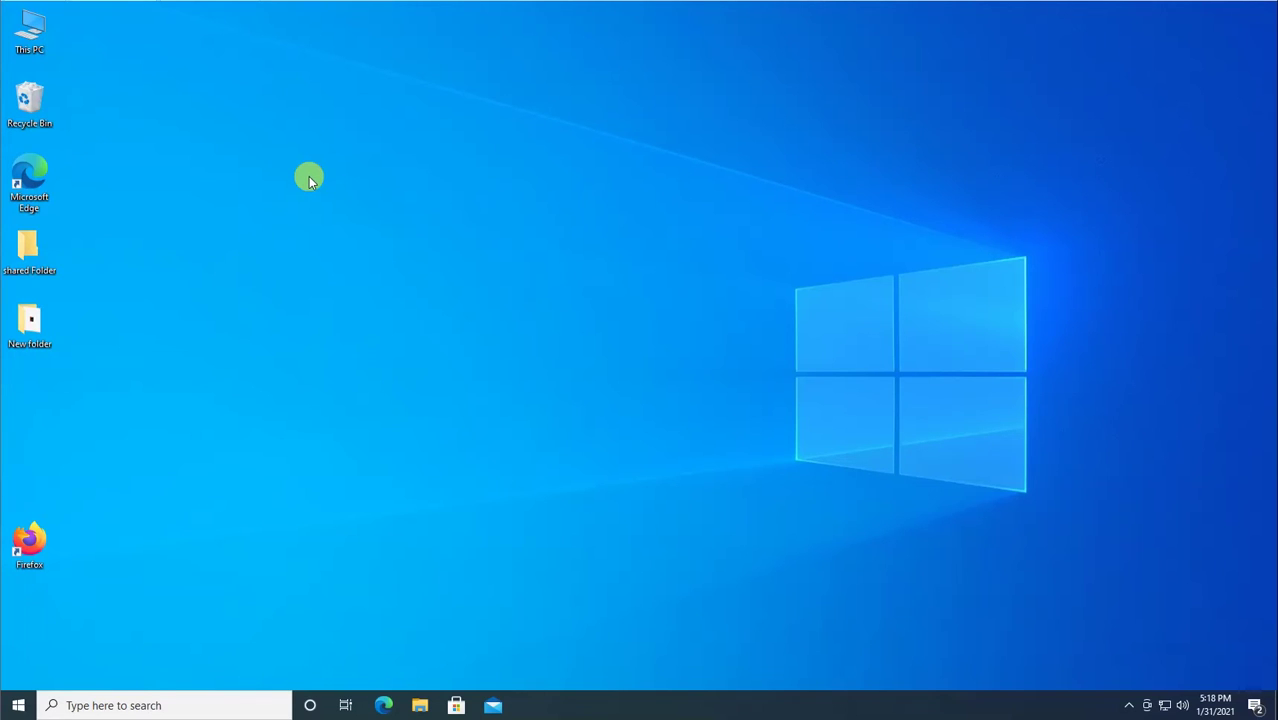
# Launch Remote Desktop Connection by searching 'remote', then select Computer on the Windows 7 desktop.
pyautogui.click(102, 705)
pyautogui.write('remote')
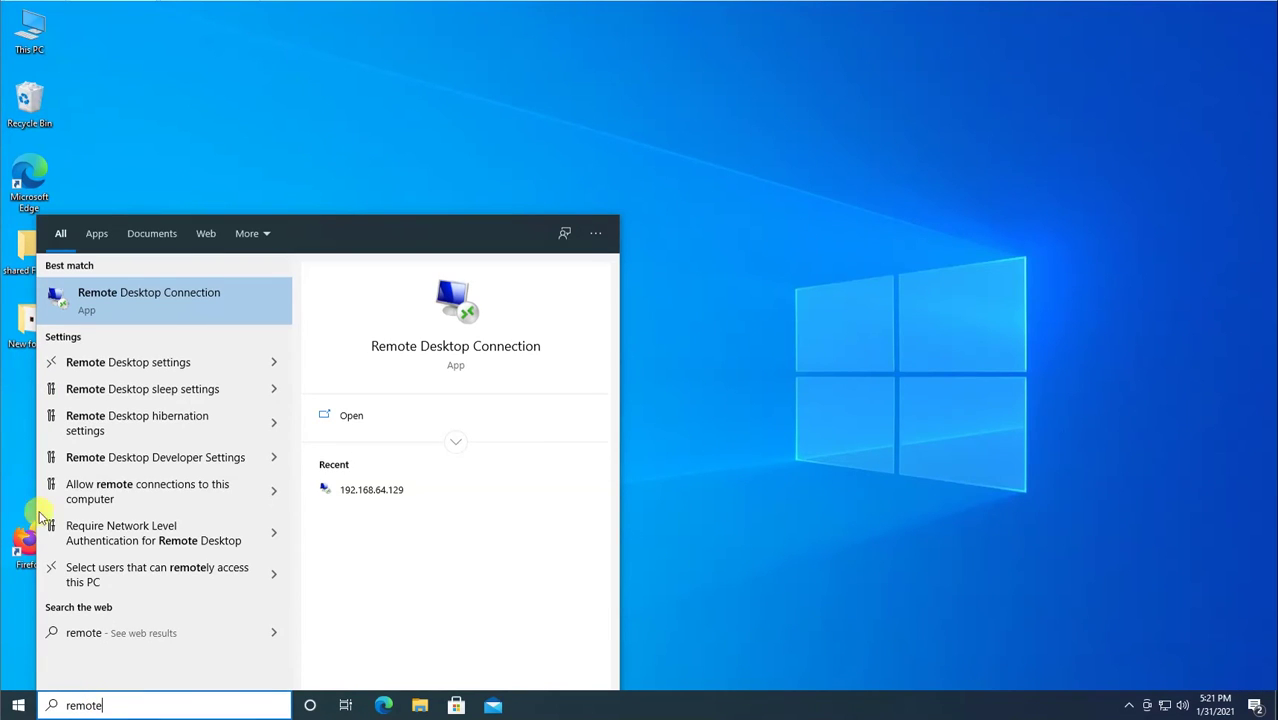
pyautogui.click(191, 304)
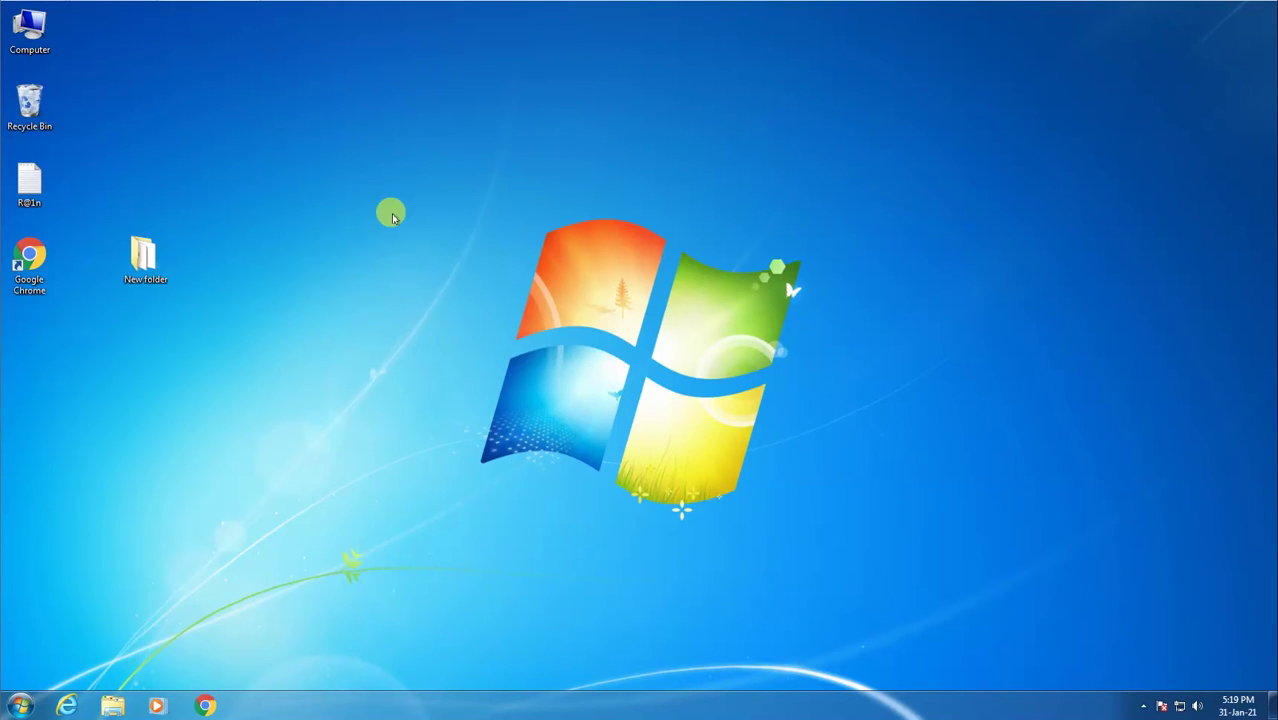
pyautogui.click(31, 37)
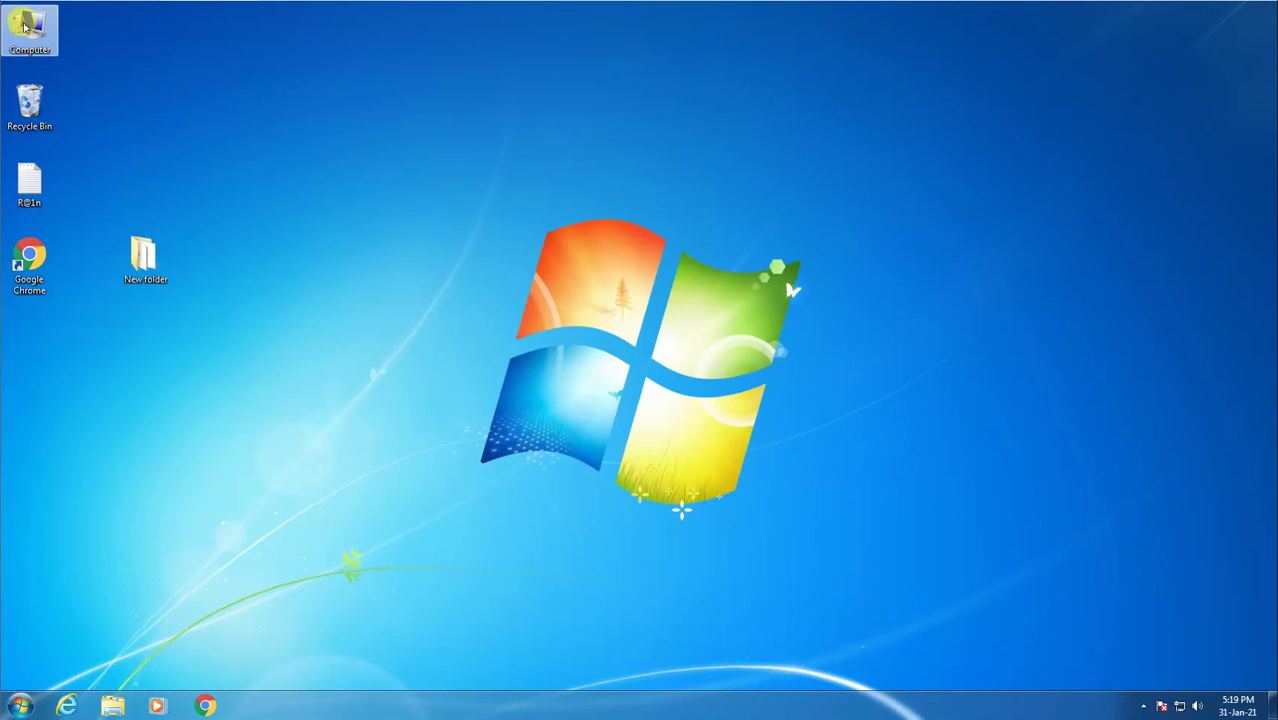
# Open Computer Management and select the Pc7 account under Local Users and Groups > Users.
pyautogui.rightClick(8, 21)
pyautogui.click(48, 47)
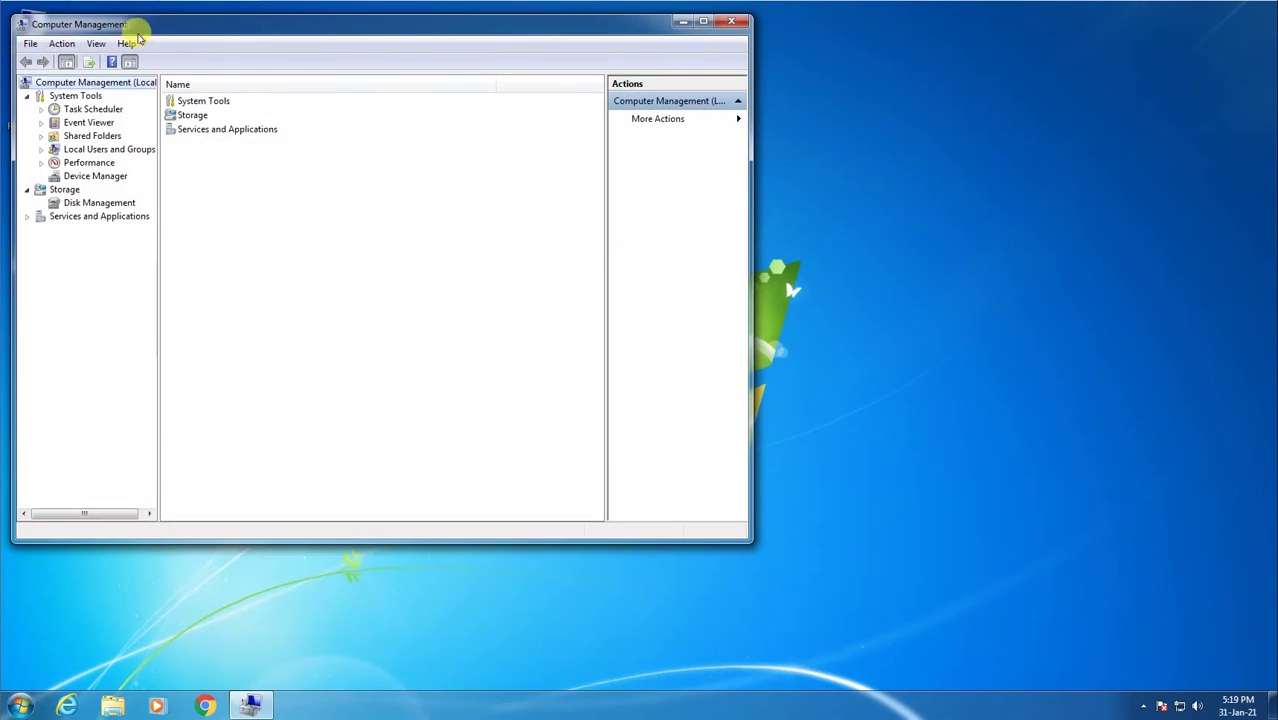
pyautogui.moveTo(126, 24); pyautogui.dragTo(340, 49)
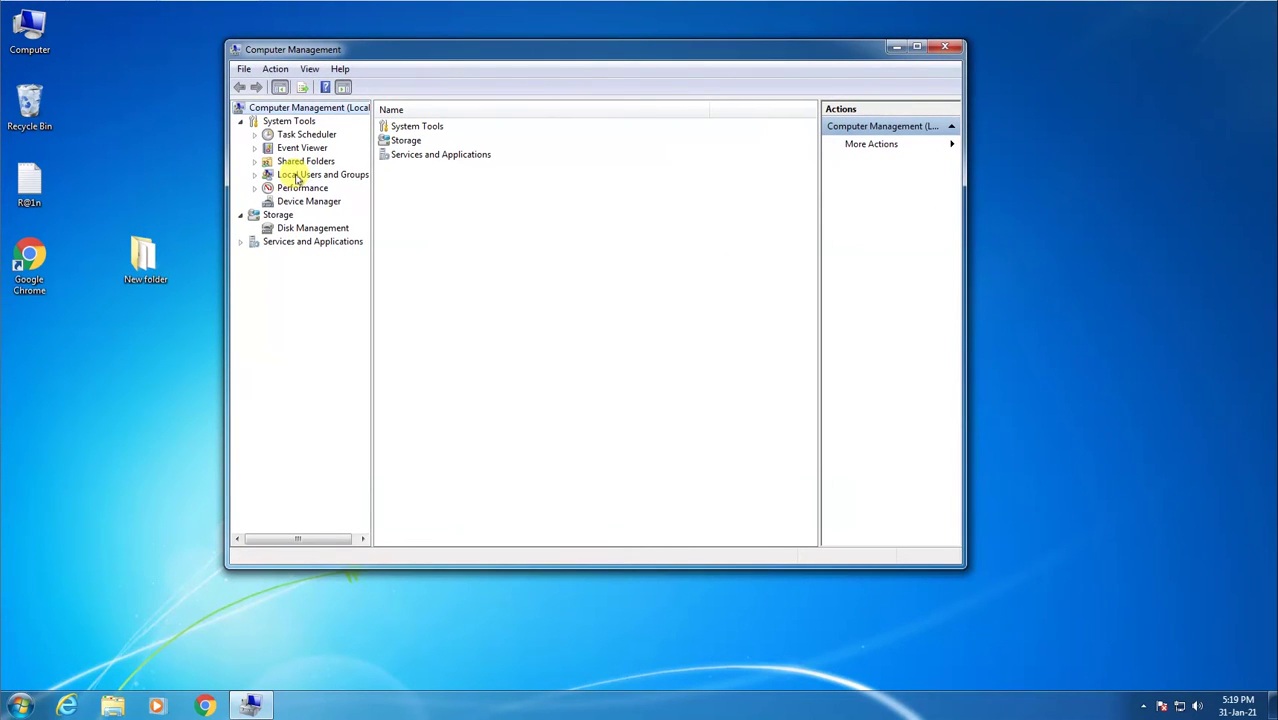
pyautogui.click(296, 177)
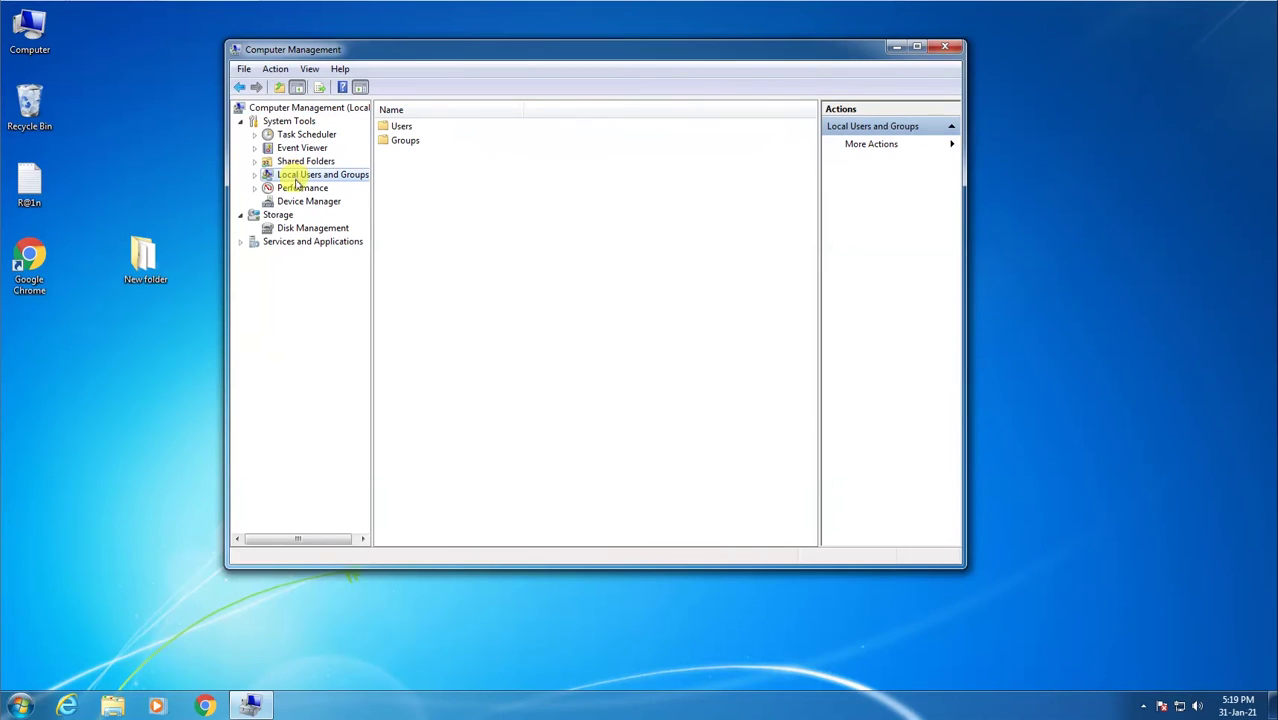
pyautogui.click(254, 174)
pyautogui.click(296, 188)
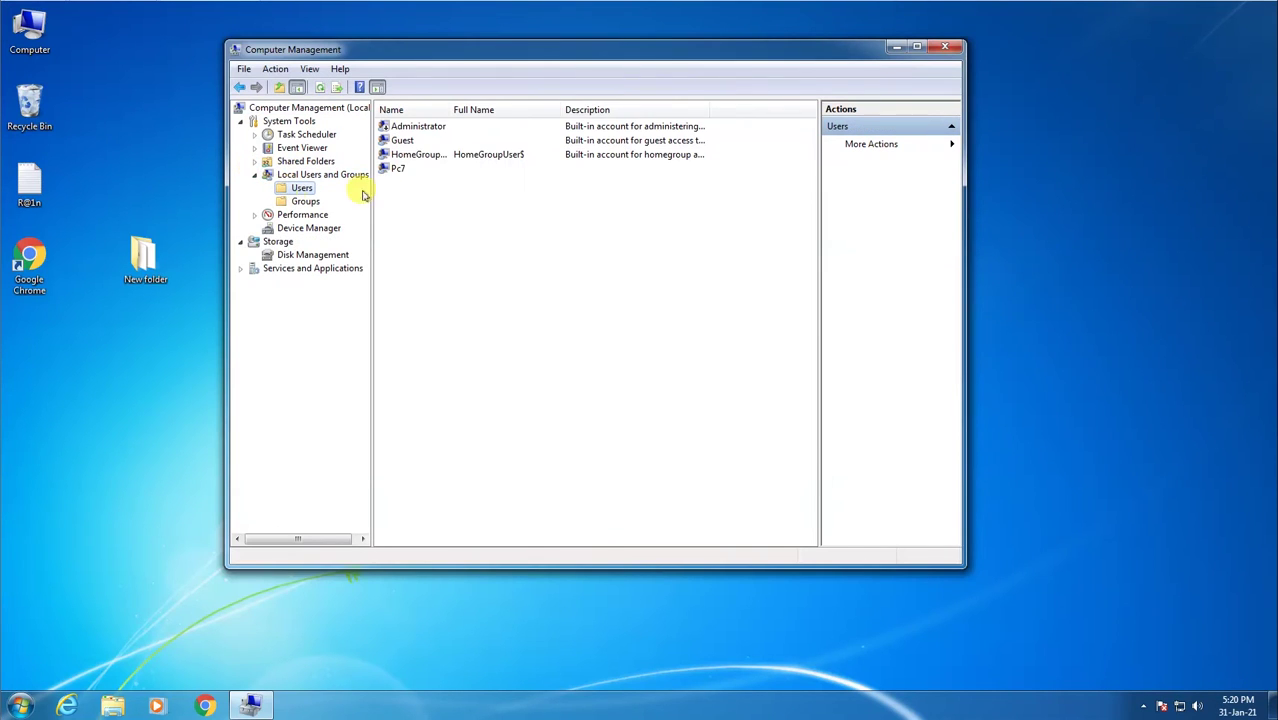
pyautogui.click(398, 171)
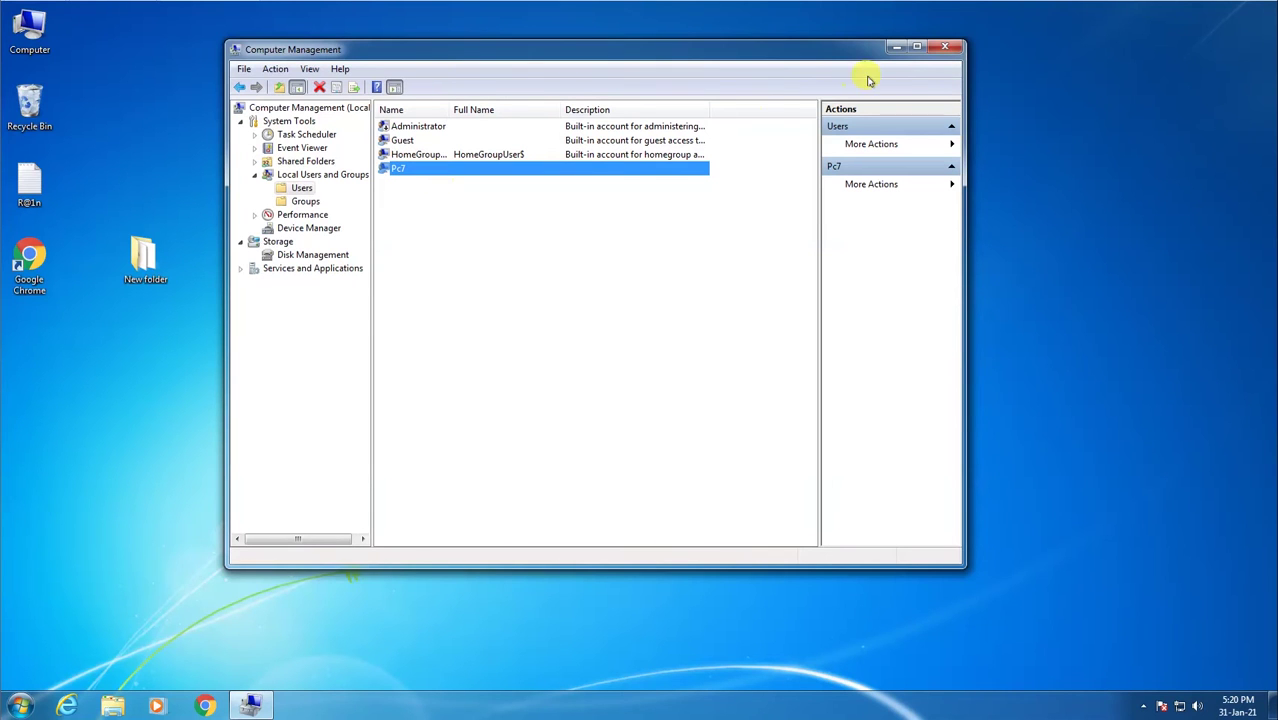
# In System Properties' Remote settings, allow connections from any Remote Desktop version, apply, and close the windows.
pyautogui.click(944, 47)
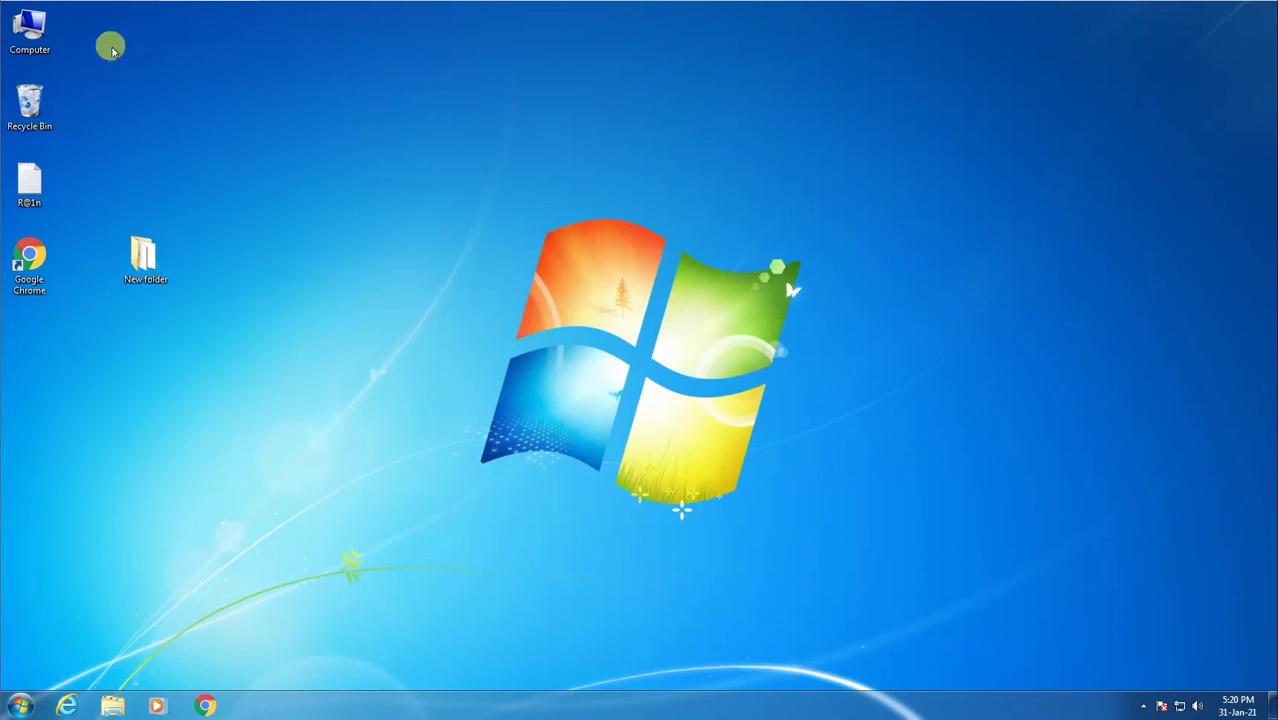
pyautogui.rightClick(27, 31)
pyautogui.click(86, 175)
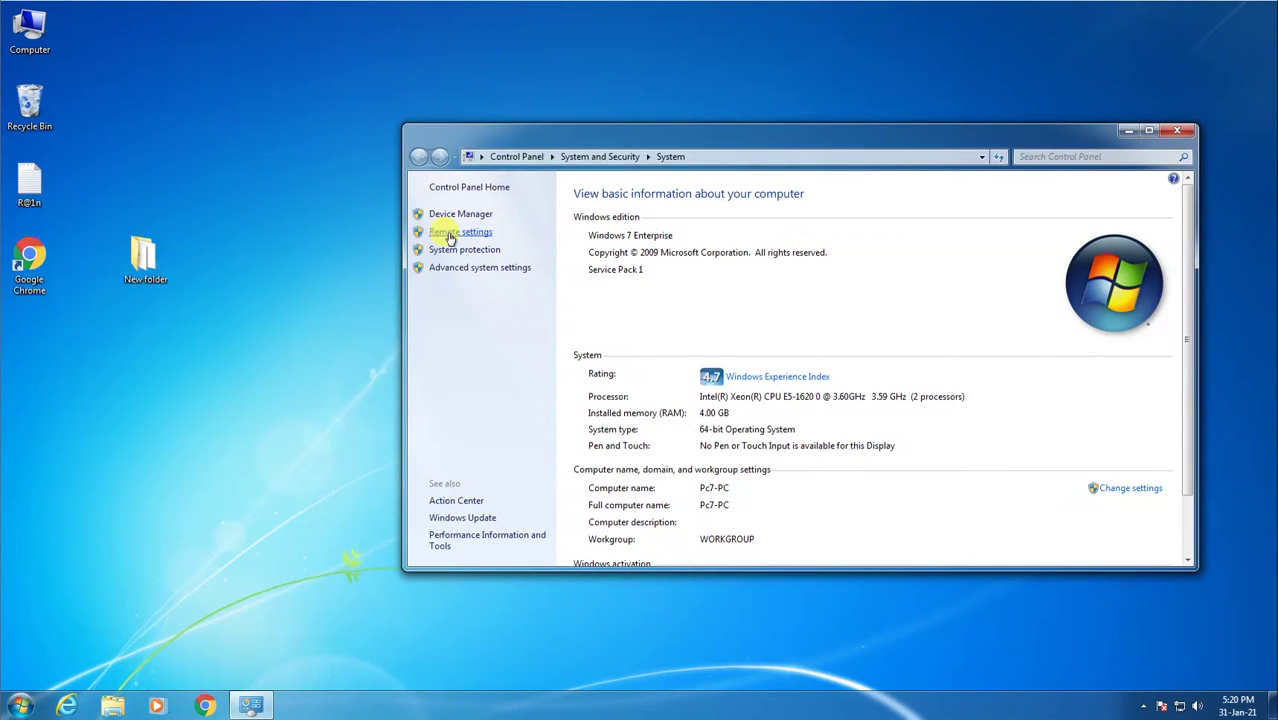
pyautogui.click(450, 233)
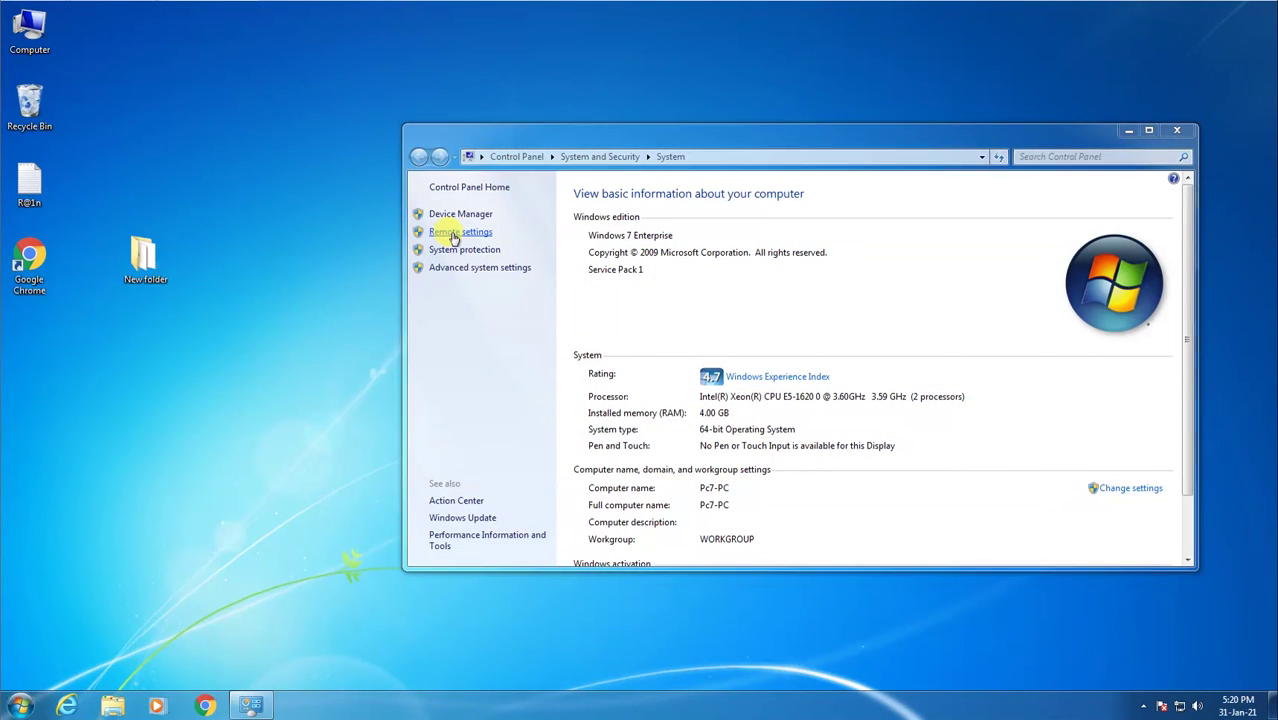
pyautogui.moveTo(238, 88); pyautogui.dragTo(657, 90)
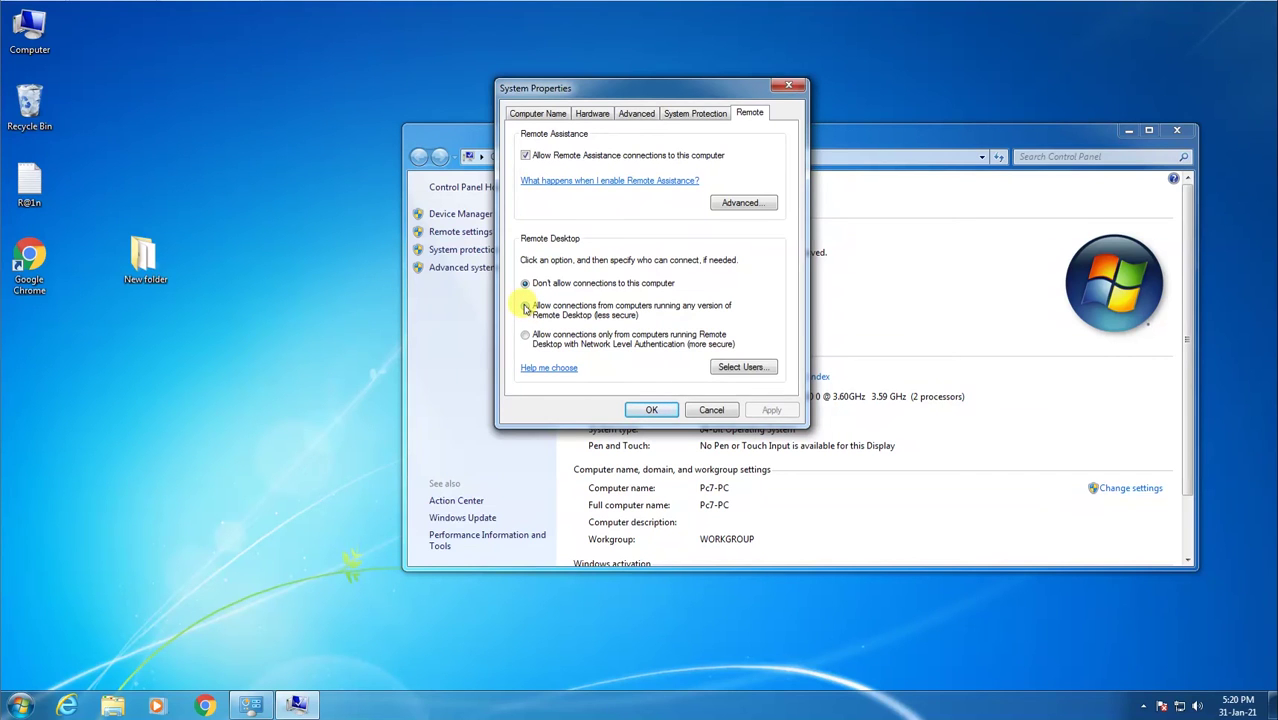
pyautogui.click(525, 308)
pyautogui.click(645, 203)
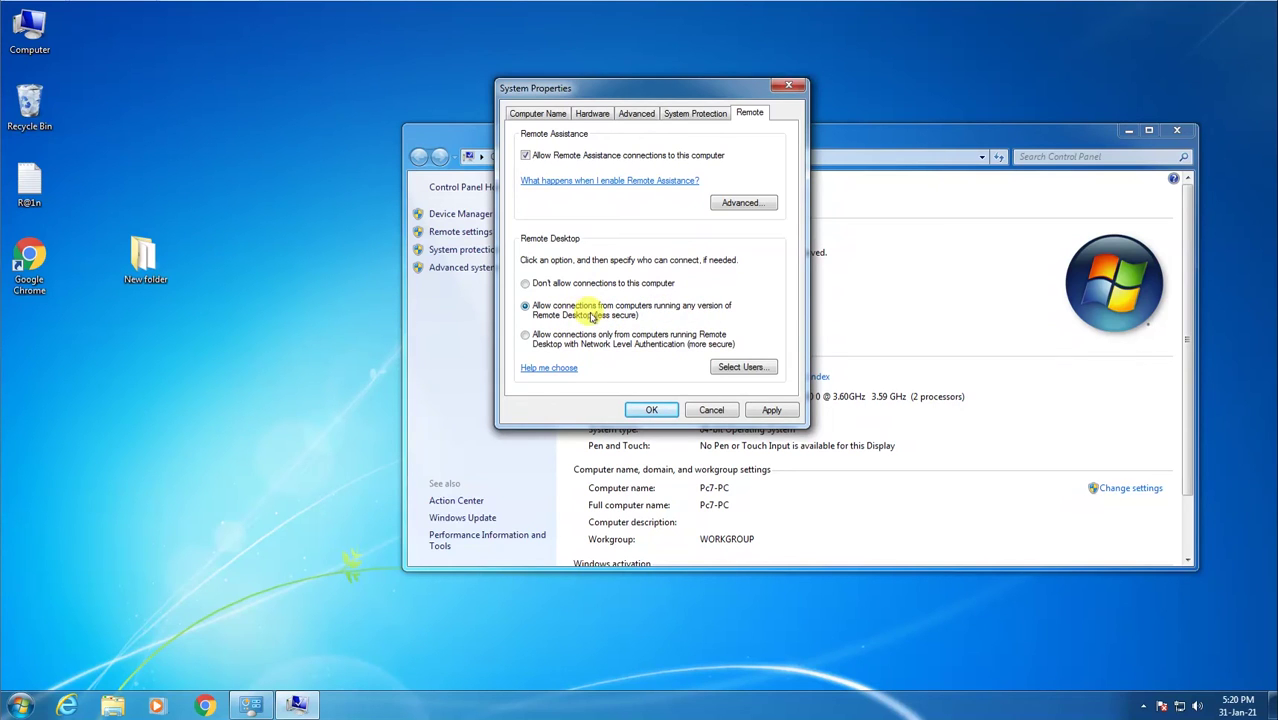
pyautogui.click(767, 410)
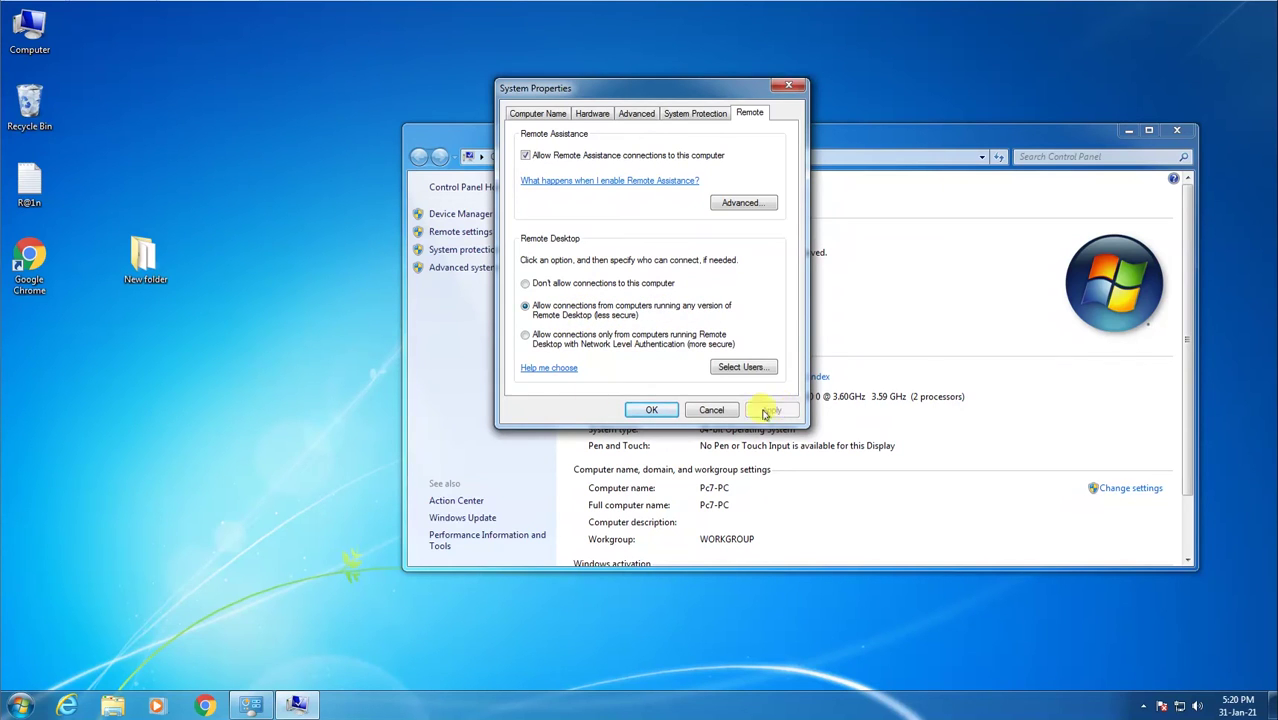
pyautogui.click(651, 410)
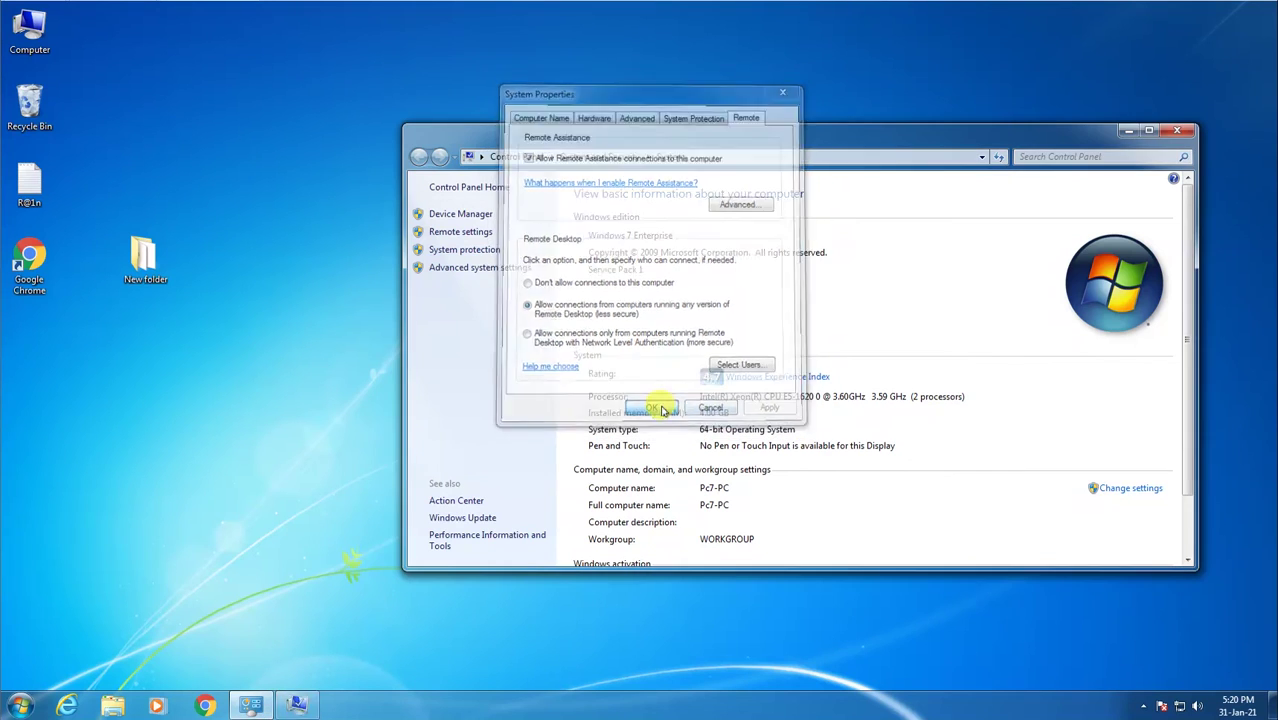
pyautogui.click(1186, 131)
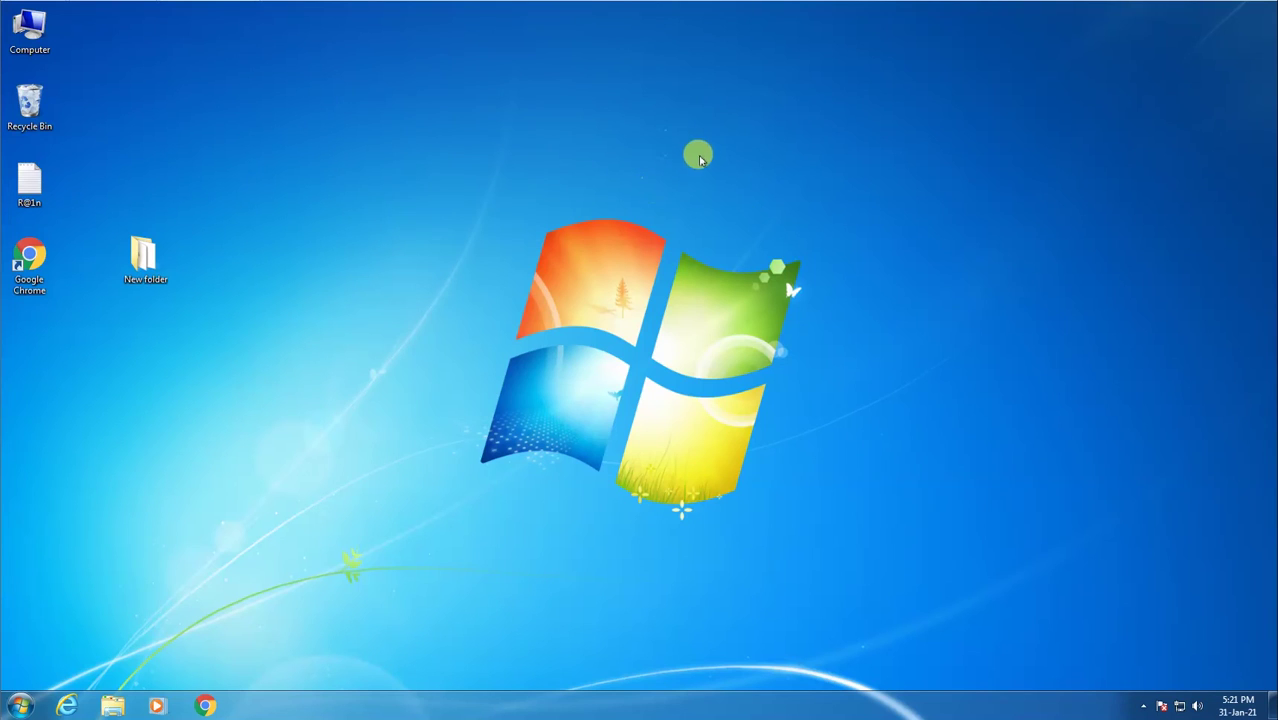
# Open the Local Area Connection status details via Network and Sharing Center's adapter settings.
pyautogui.rightClick(1180, 706)
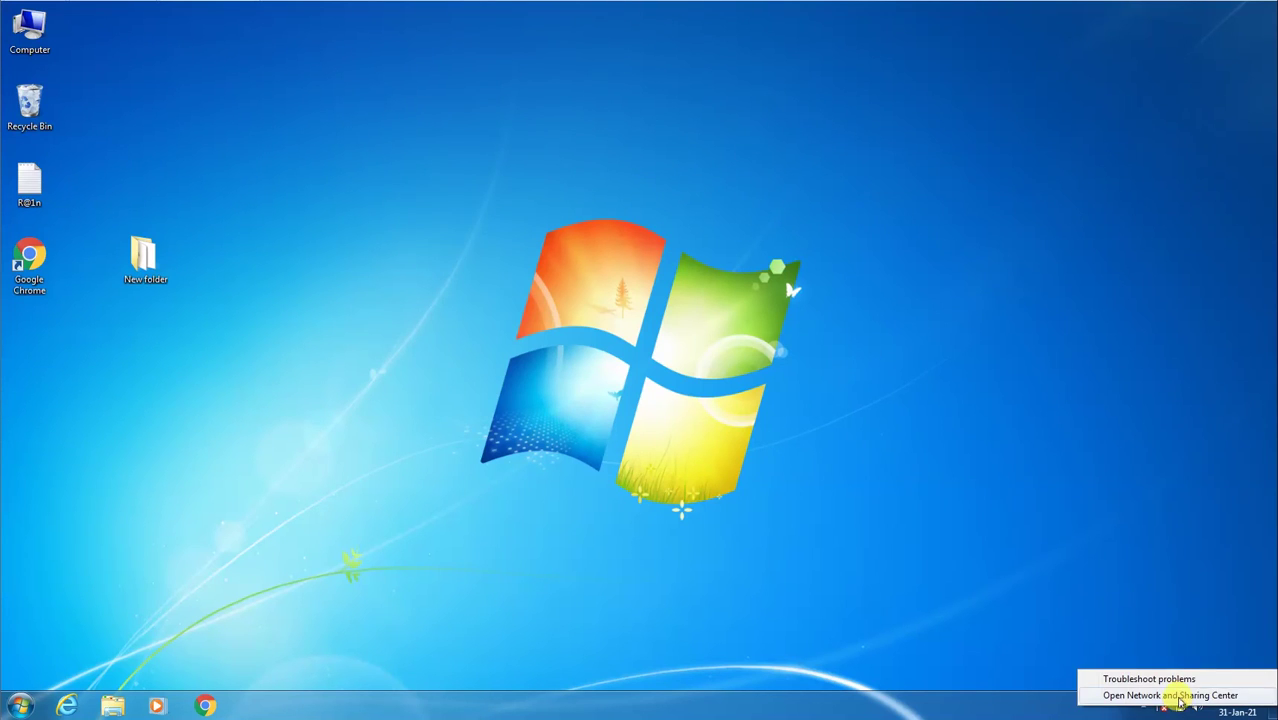
pyautogui.click(1170, 695)
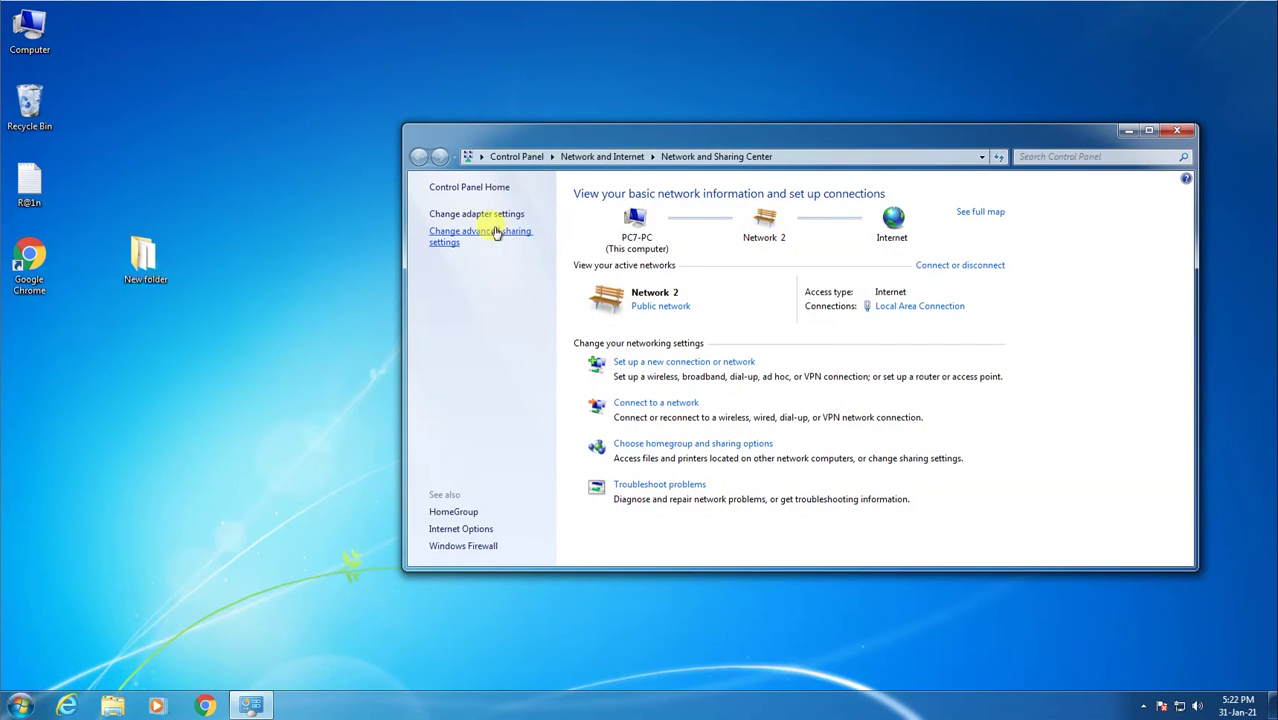
pyautogui.click(478, 214)
pyautogui.rightClick(467, 214)
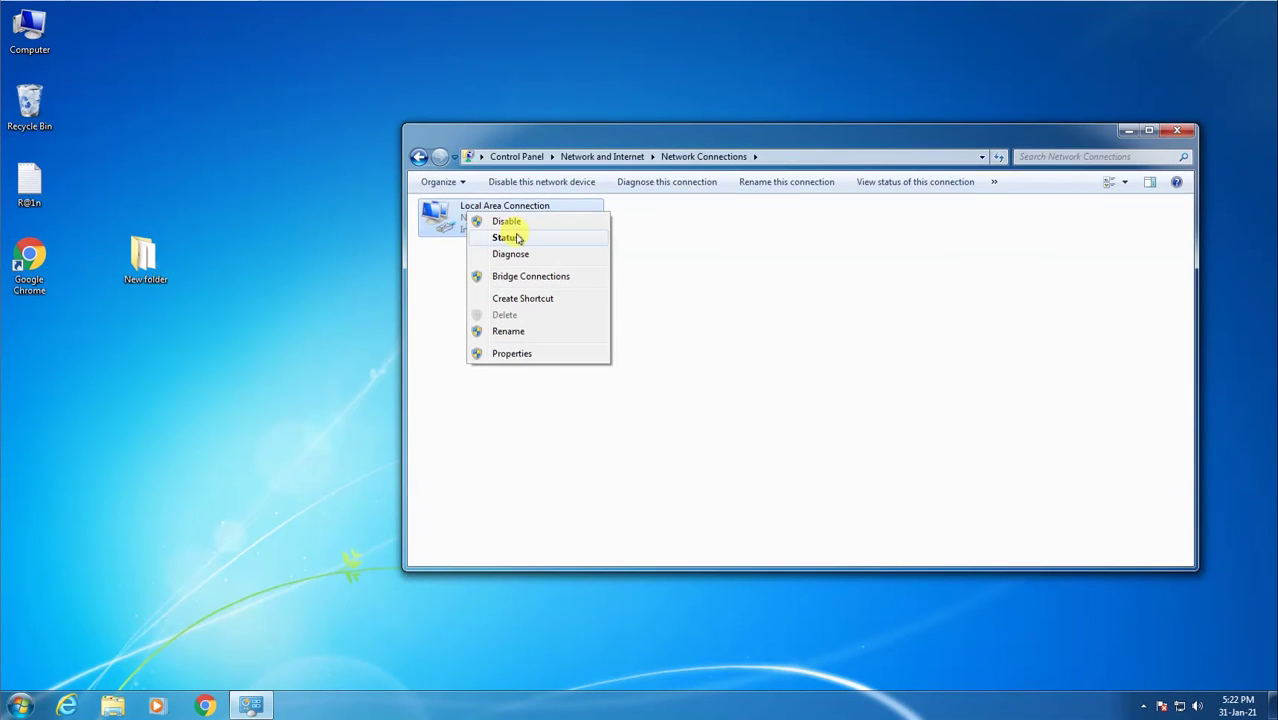
pyautogui.click(505, 238)
pyautogui.moveTo(622, 203); pyautogui.dragTo(753, 199)
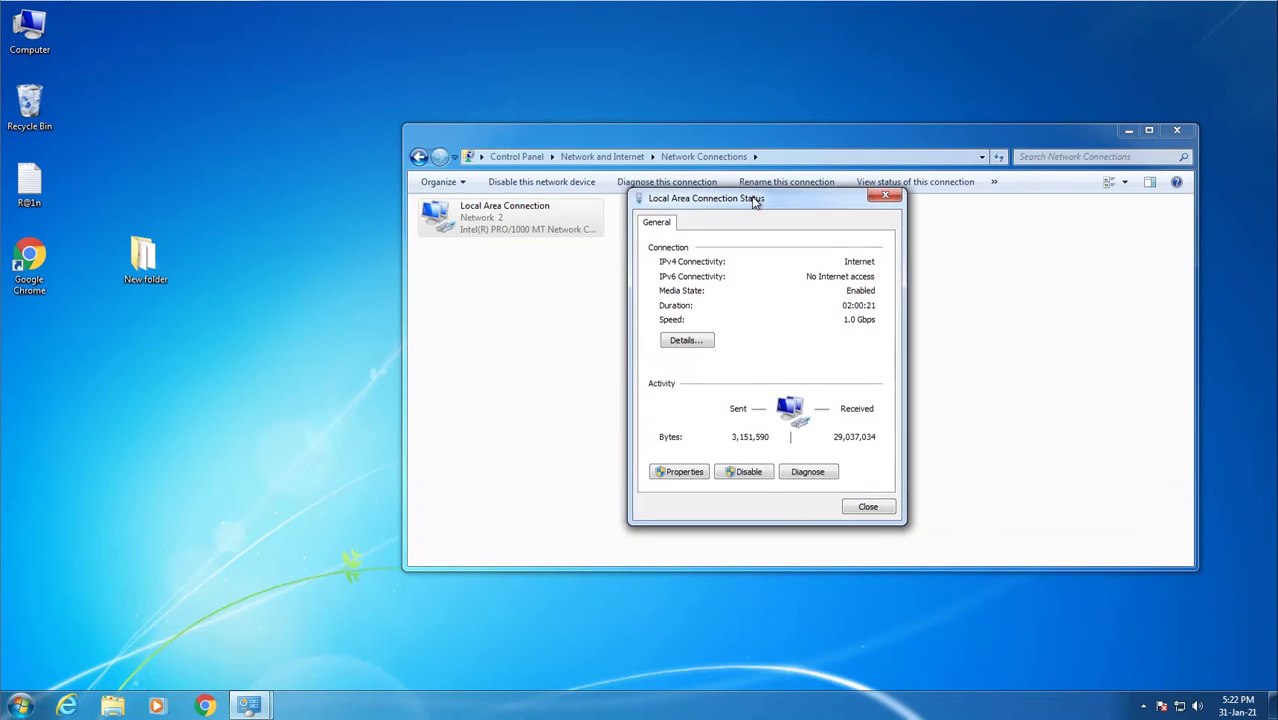
pyautogui.click(690, 341)
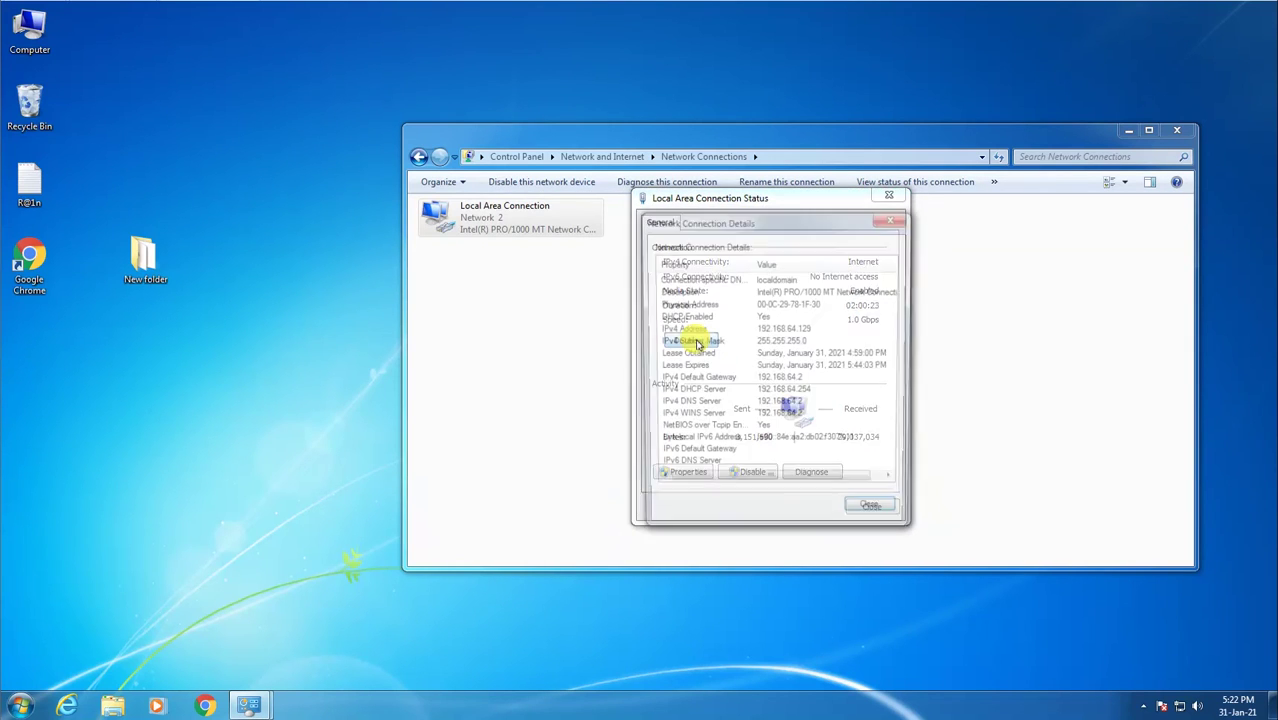
# Note the IPv4 address 192.168.64.129, then close all network windows back to the desktop.
pyautogui.click(757, 330)
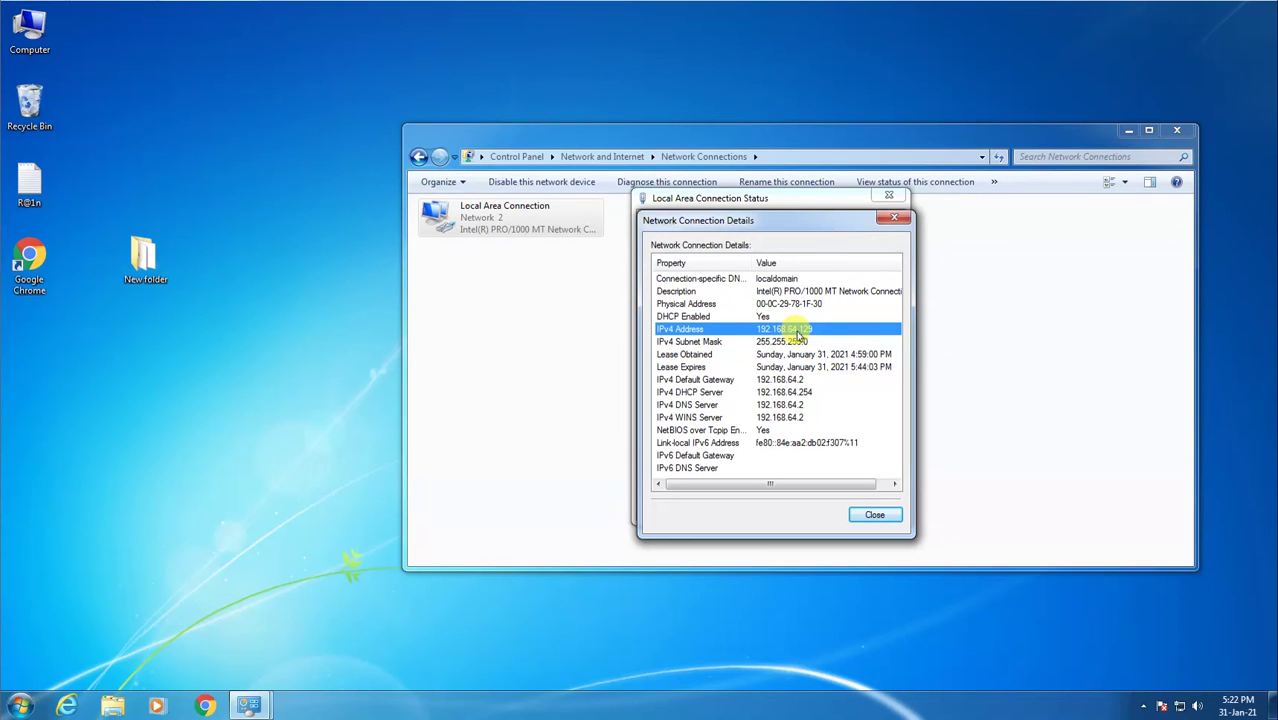
pyautogui.click(894, 217)
pyautogui.click(888, 195)
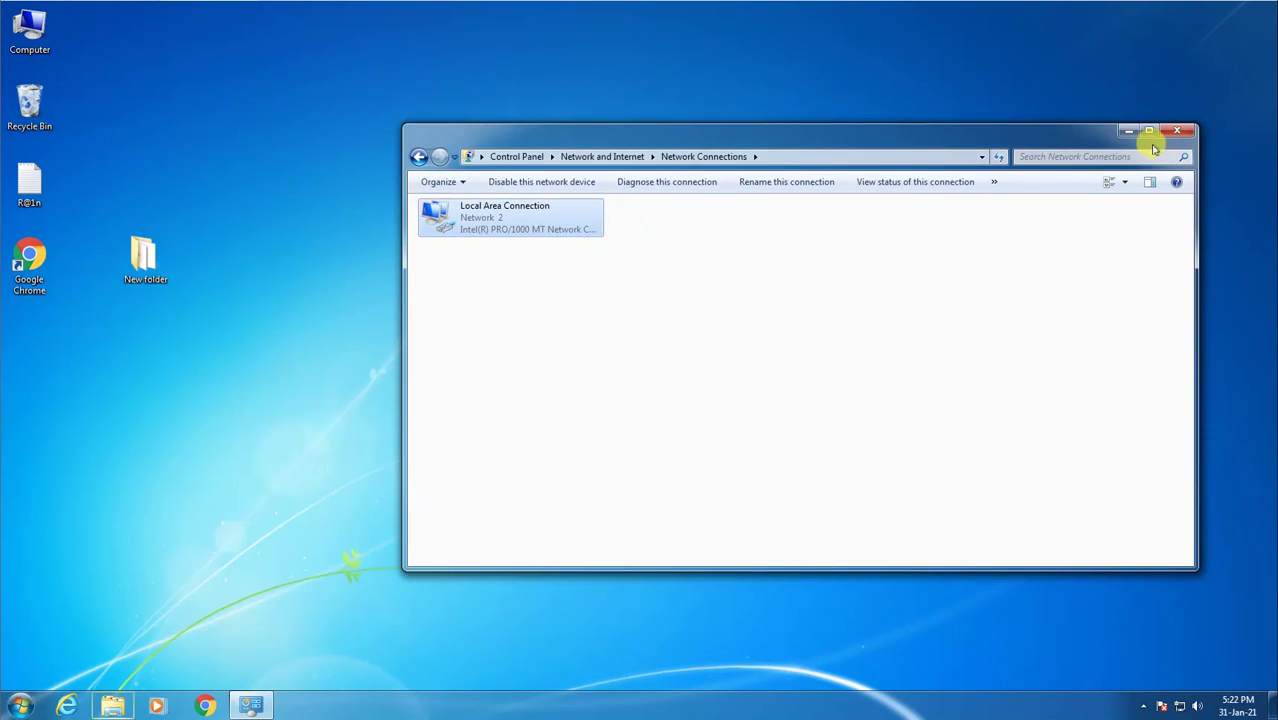
pyautogui.press('super+d')
pyautogui.press('super+d')
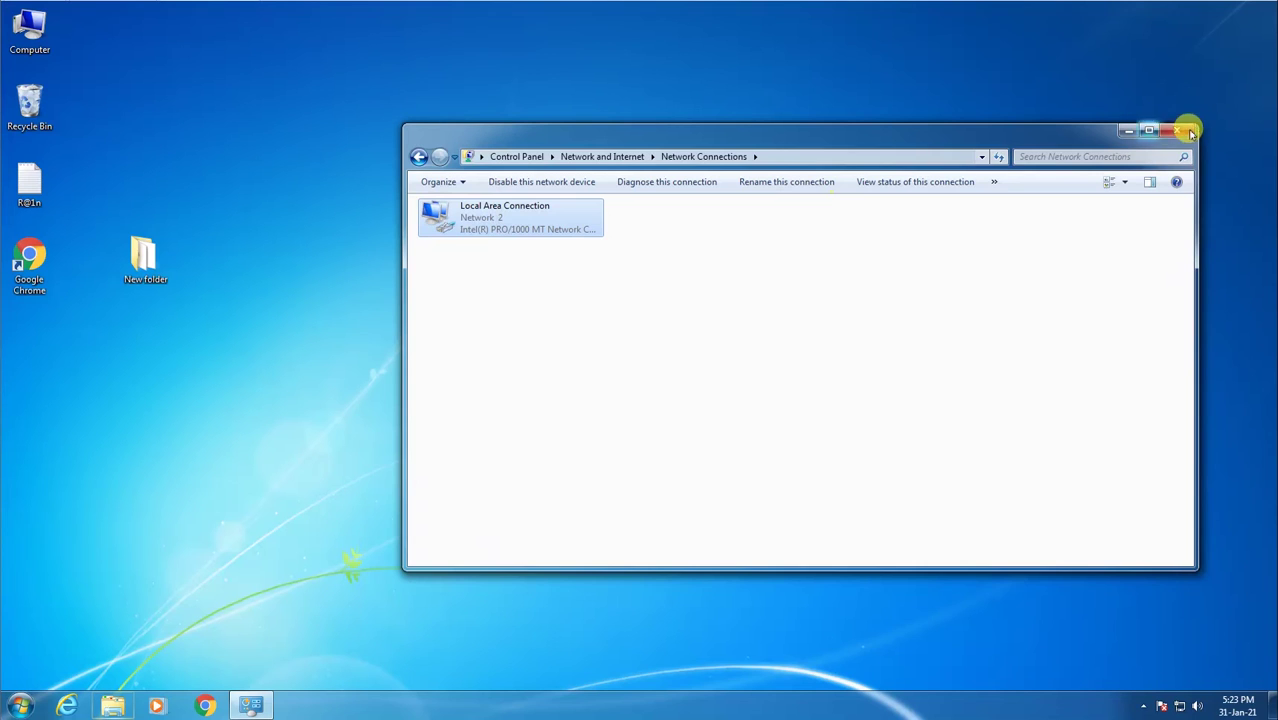
pyautogui.click(1189, 132)
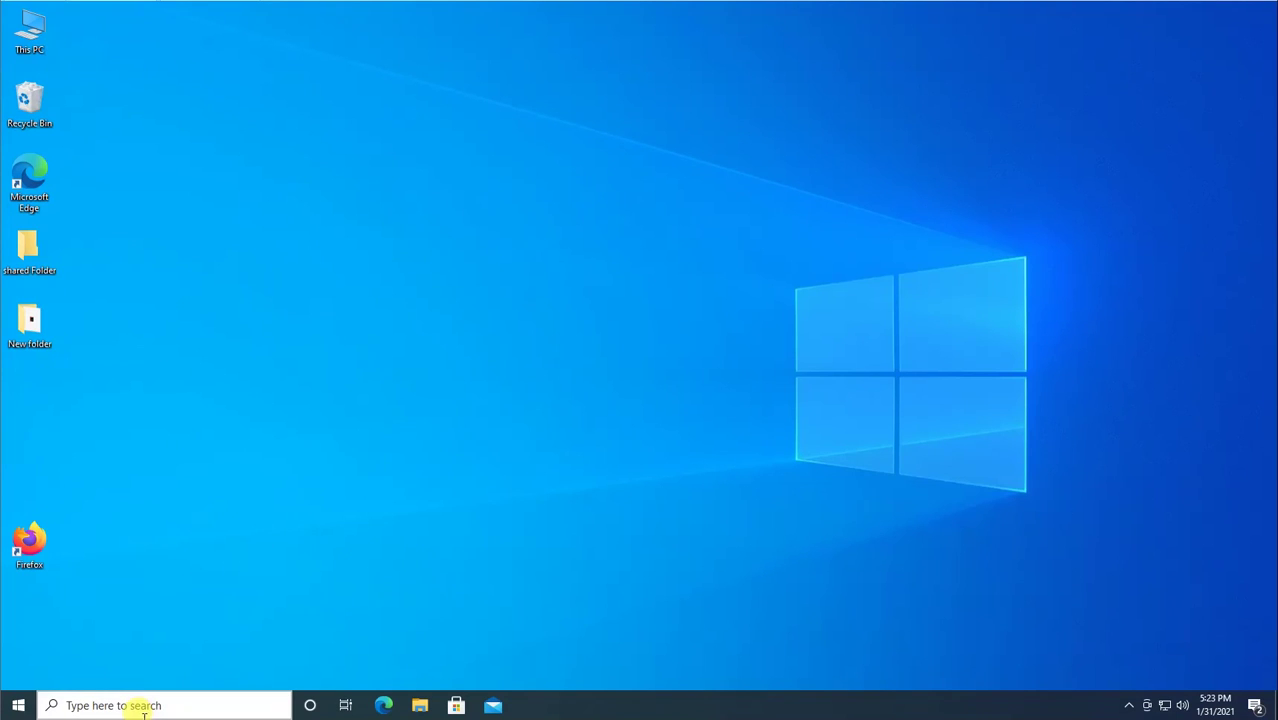
# Launch Remote Desktop Connection on Windows 10 and select 192.168.64.129 in the Computer field.
pyautogui.click(140, 706)
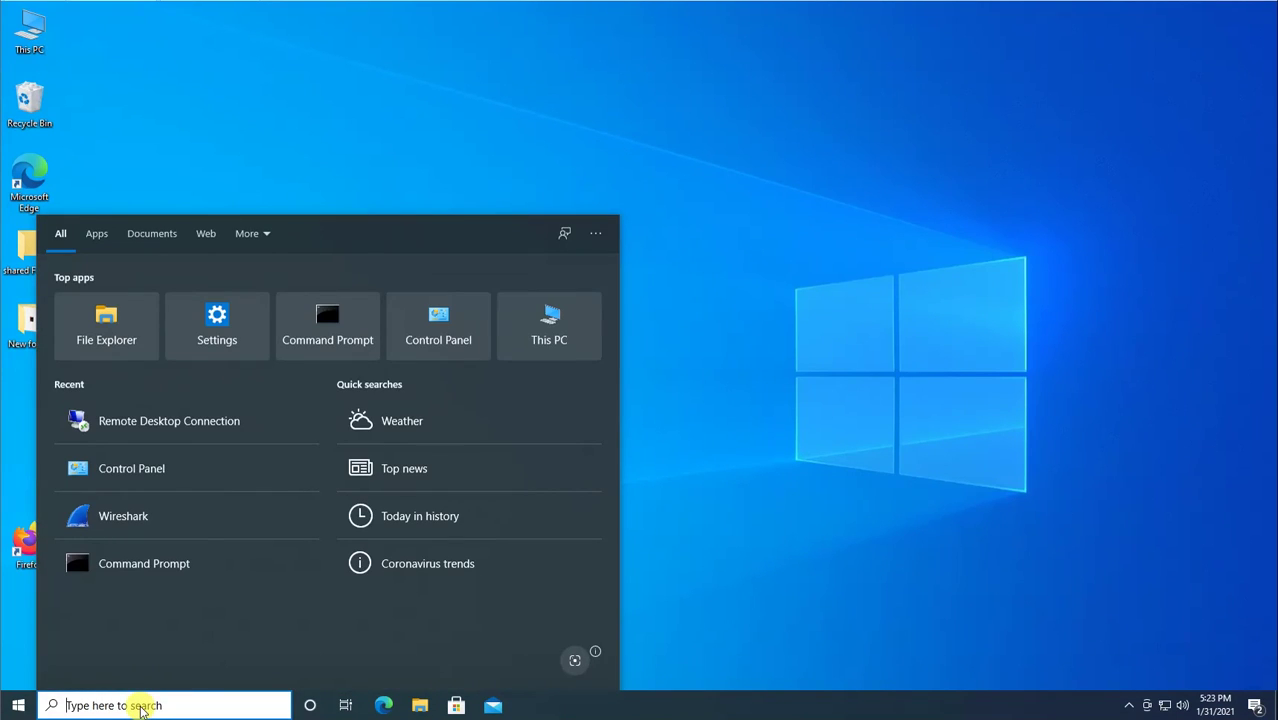
pyautogui.write('remote')
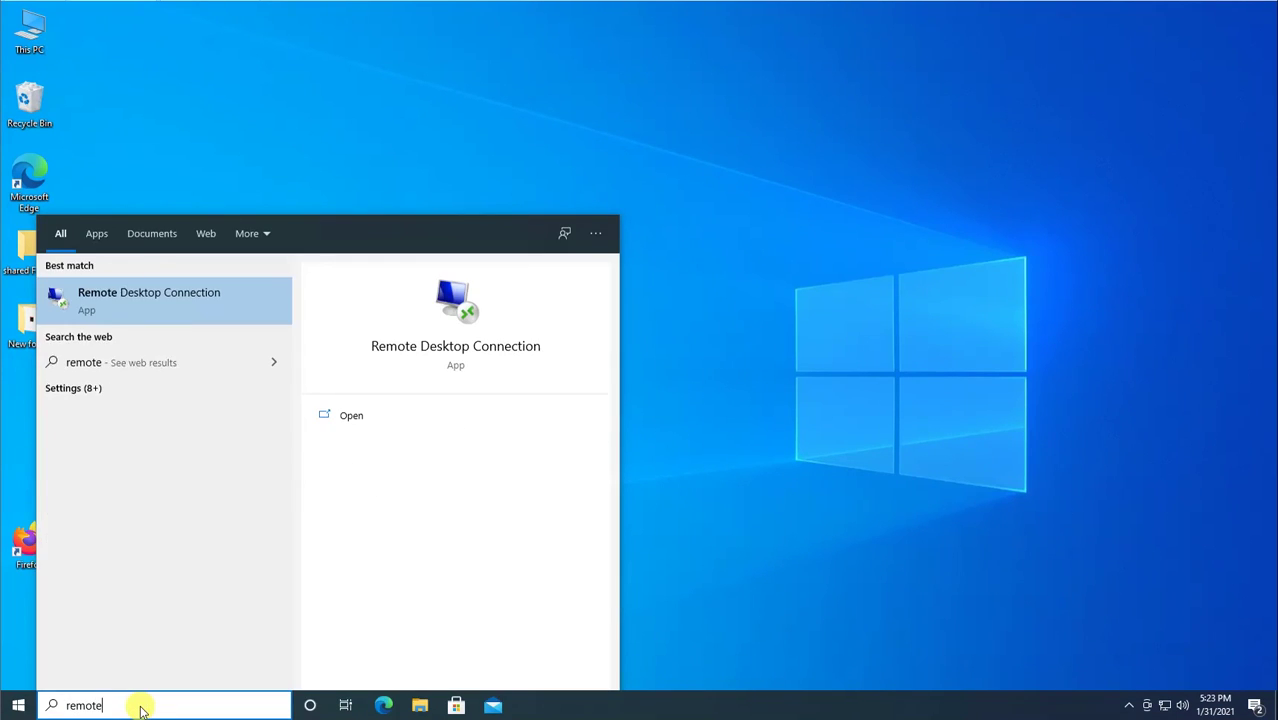
pyautogui.click(163, 305)
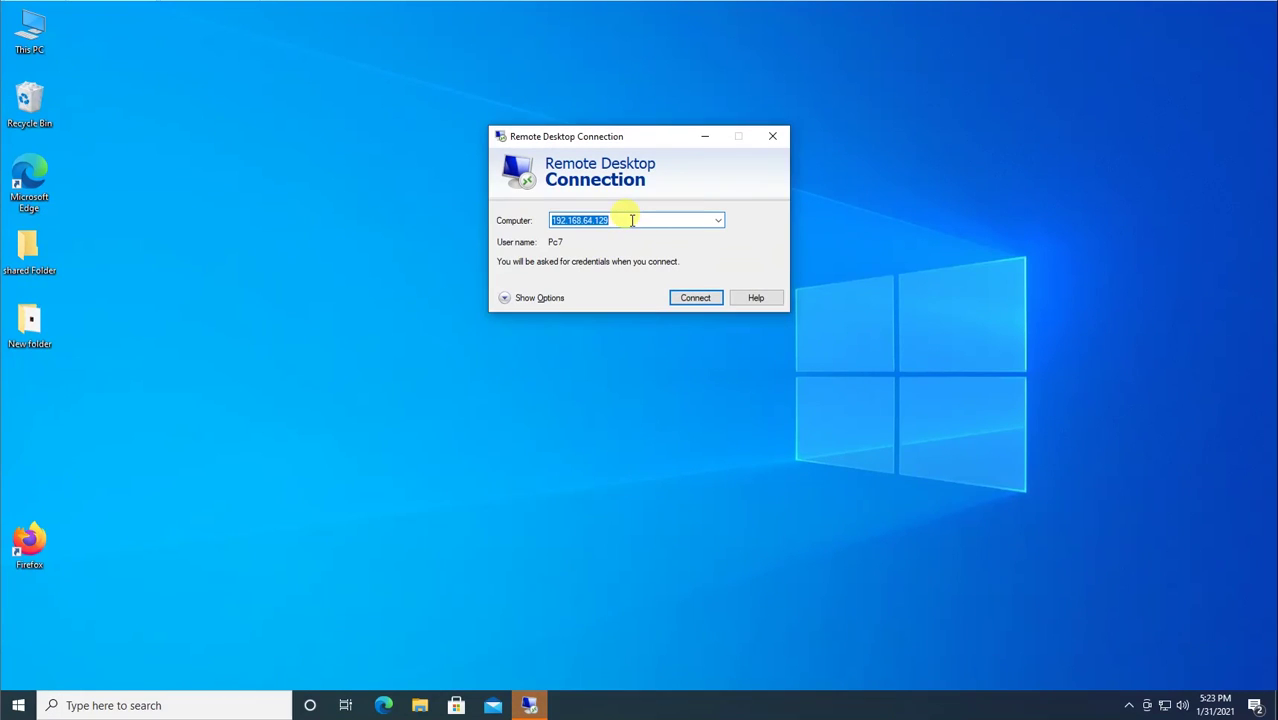
pyautogui.click(632, 220)
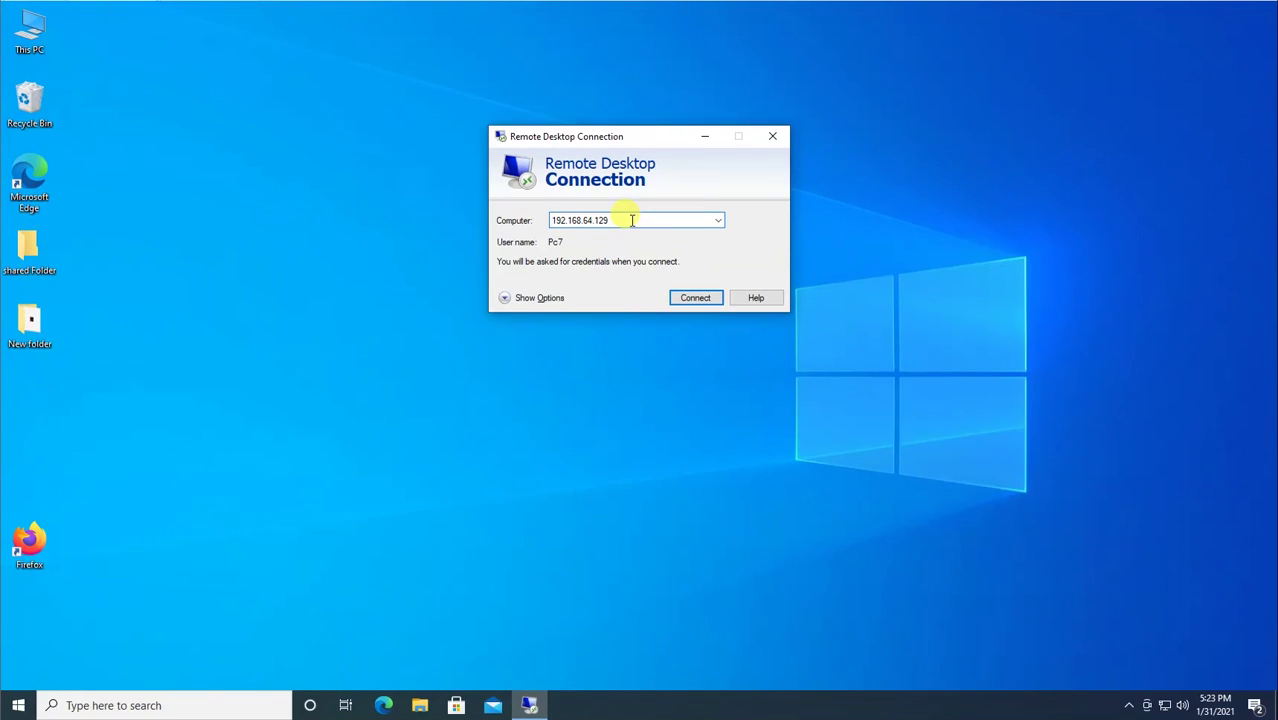
pyautogui.moveTo(632, 220); pyautogui.dragTo(508, 215)
# Connect to 192.168.64.129 and submit the Pc7 account's password.
pyautogui.click(695, 301)
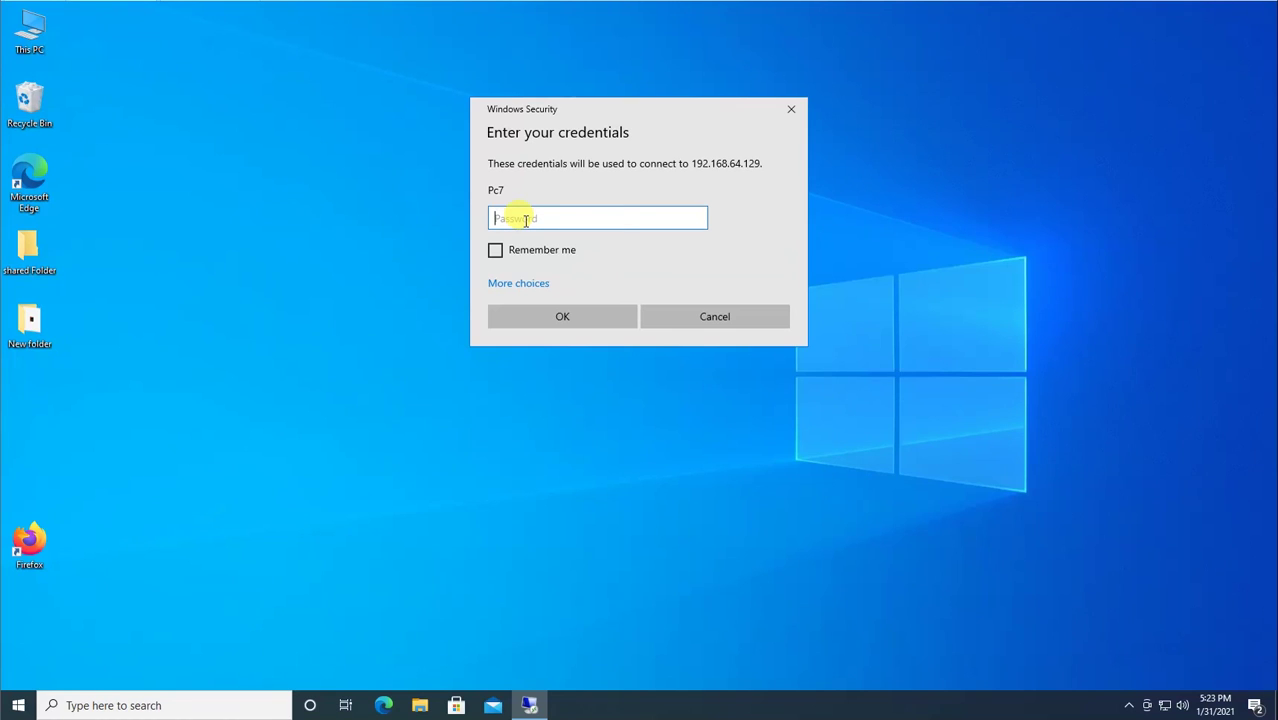
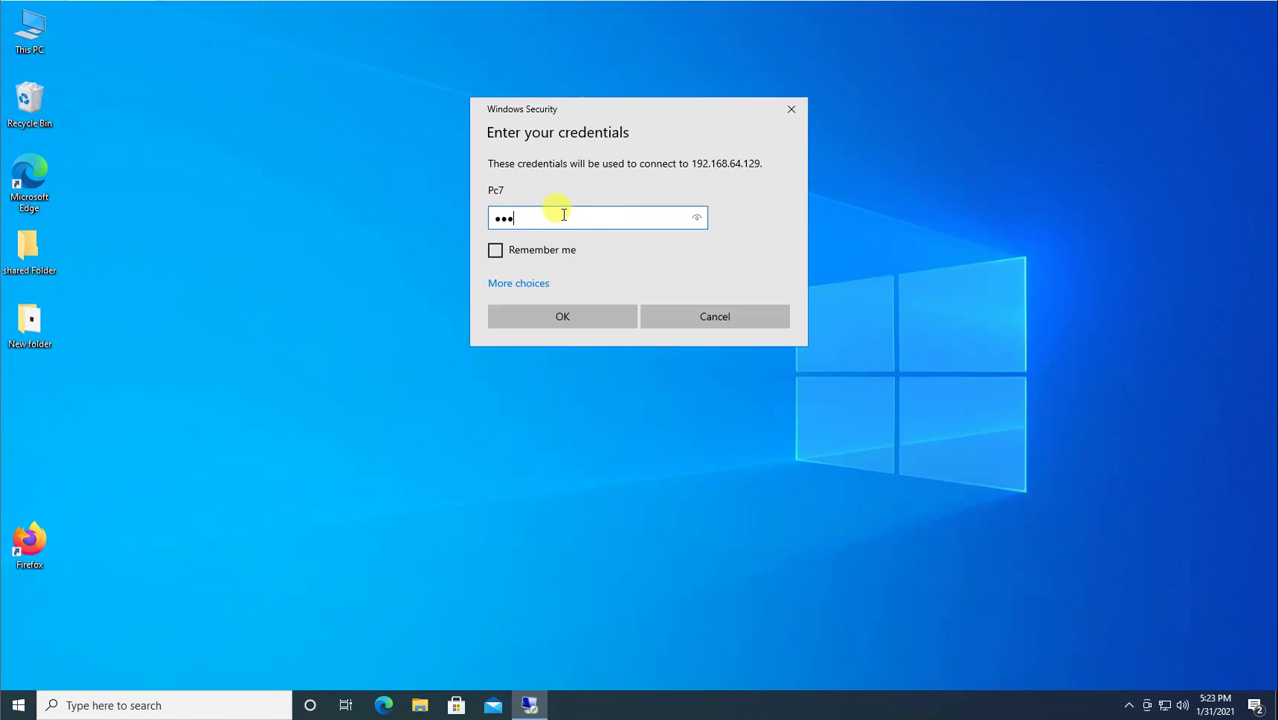
pyautogui.press('Return')
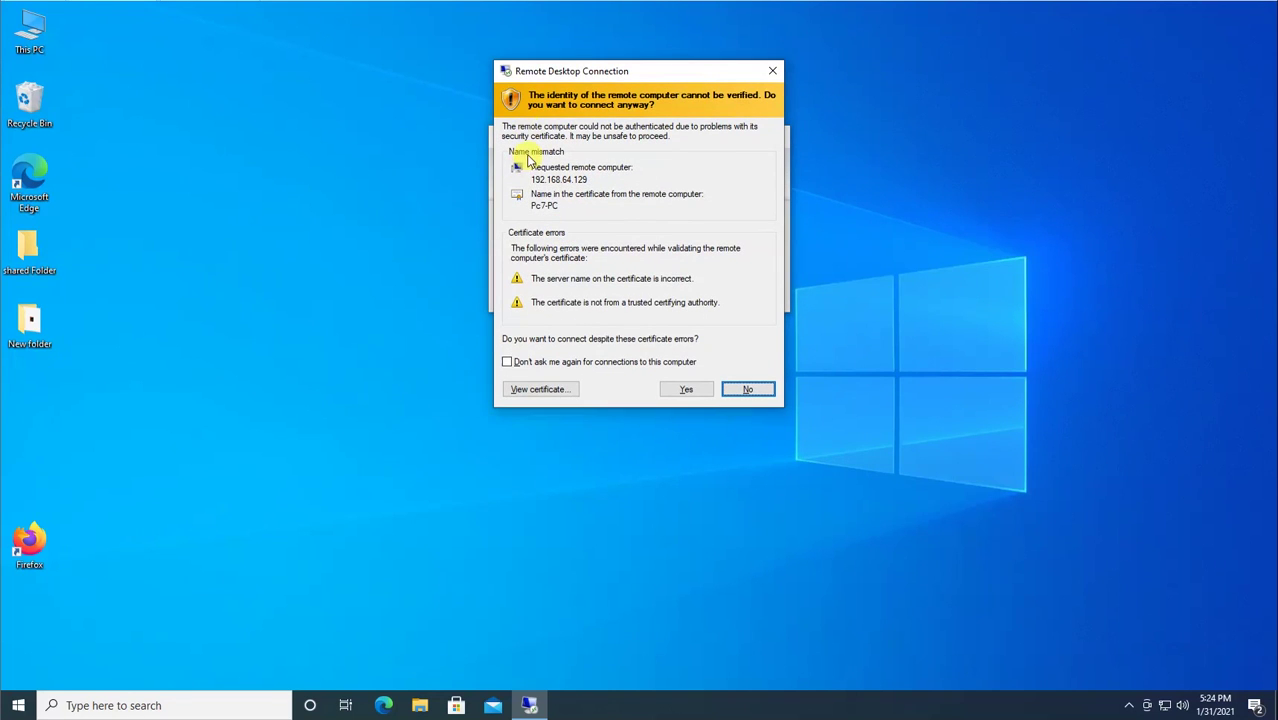
# Accept the certificate warning to open the Windows 7 remote session.
pyautogui.click(687, 391)
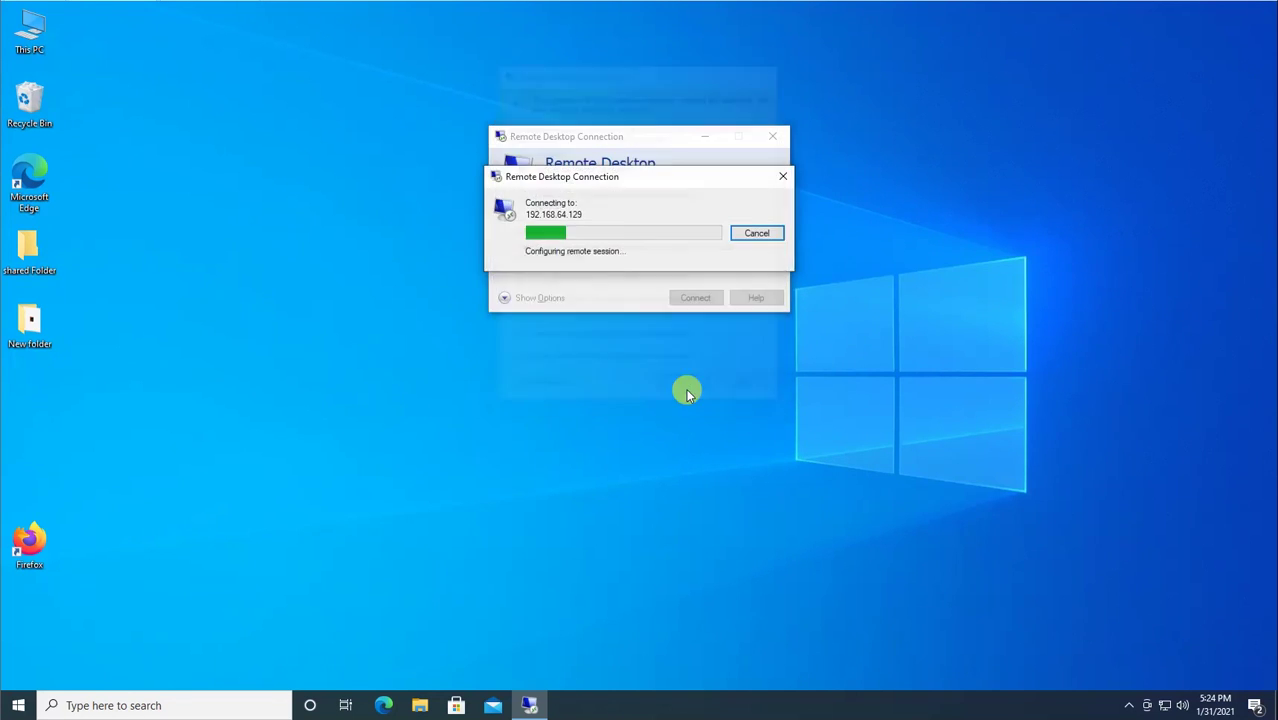